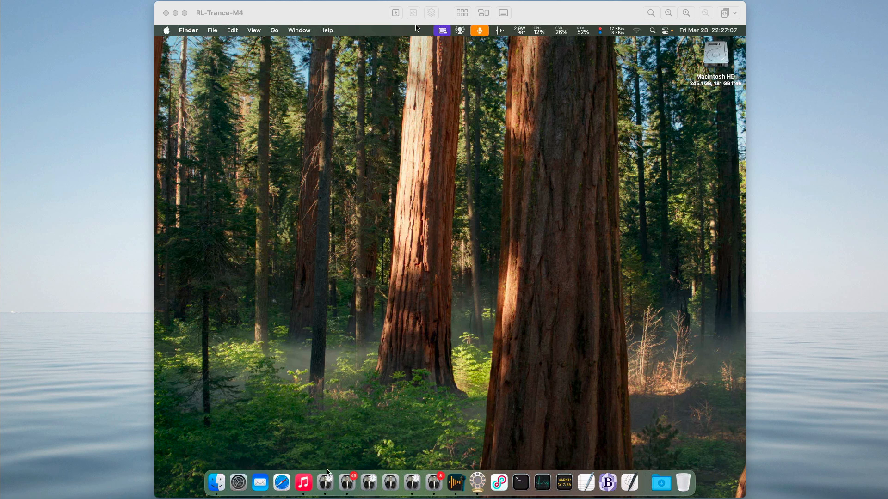
Reveal the Radiologik DJ--Eighties application in Finder, look over the copies in the Radiologik applications folder, and close the window.
left_click(326, 486)
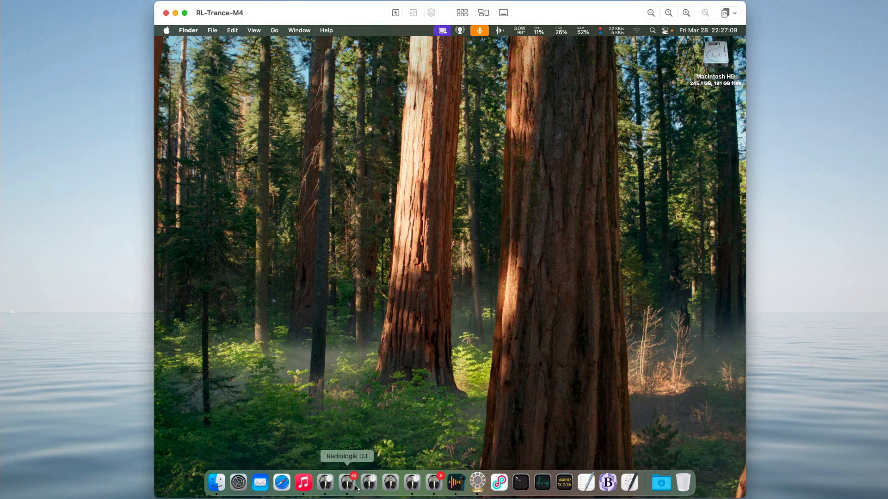
right_click(437, 480)
mouse_move(458, 418)
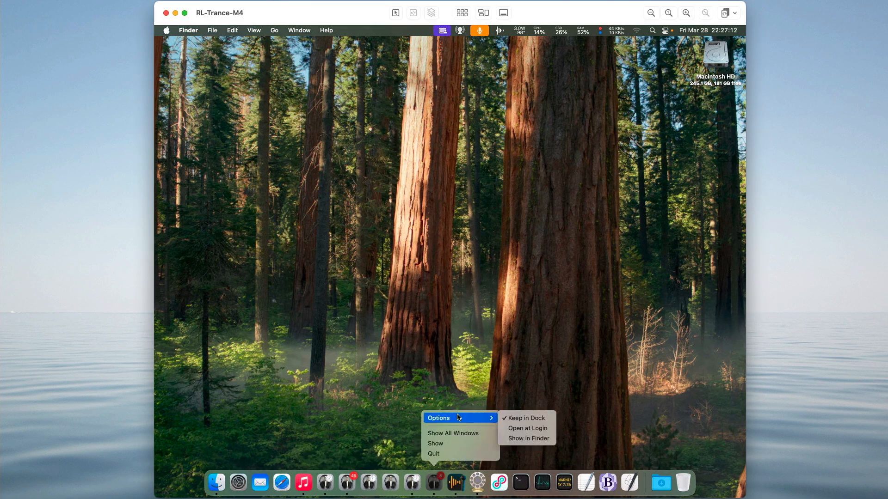
left_click(525, 439)
left_click_drag(395, 216, 445, 182)
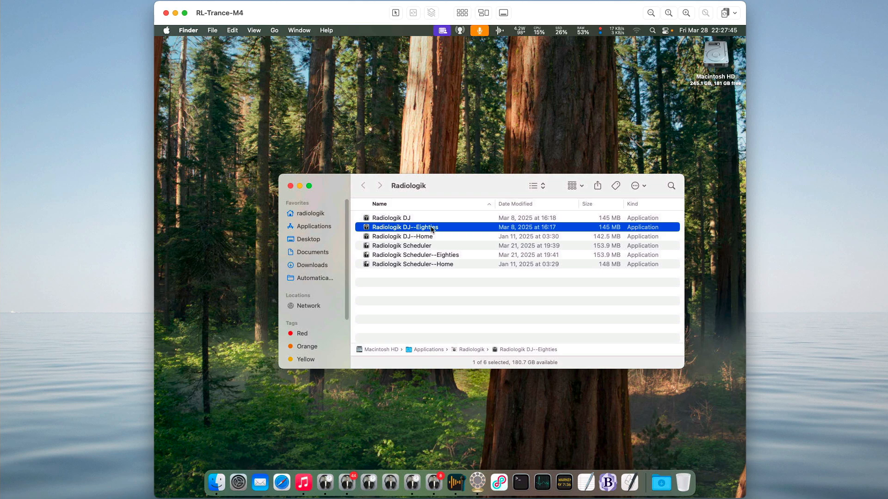
left_click(291, 186)
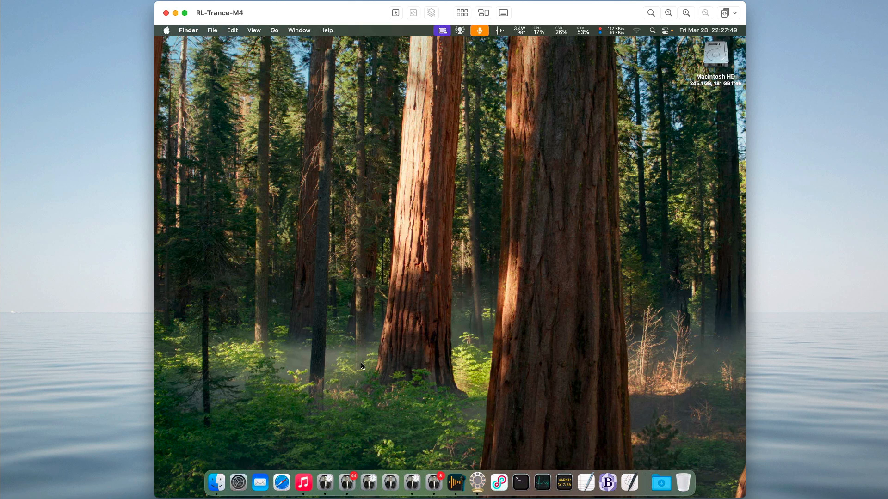
Switch to Radiologik DJ, show its Radiologik data folder in Finder, and close the folder window.
left_click(348, 483)
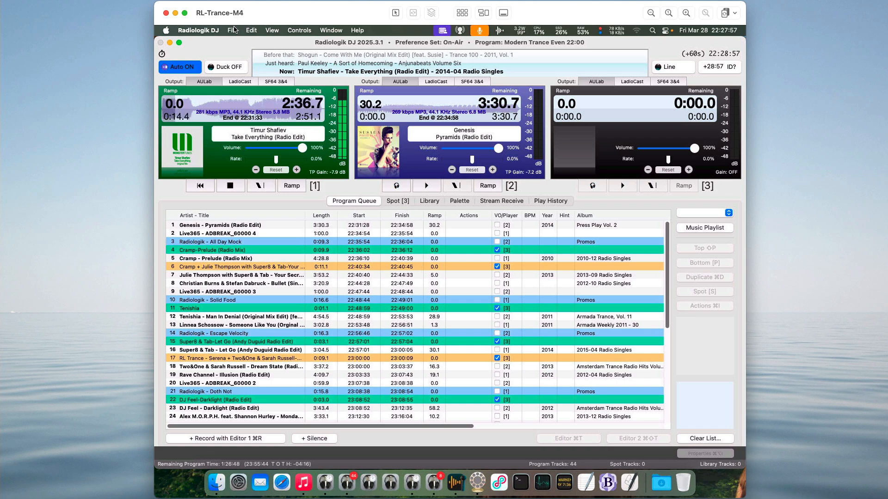
left_click(232, 30)
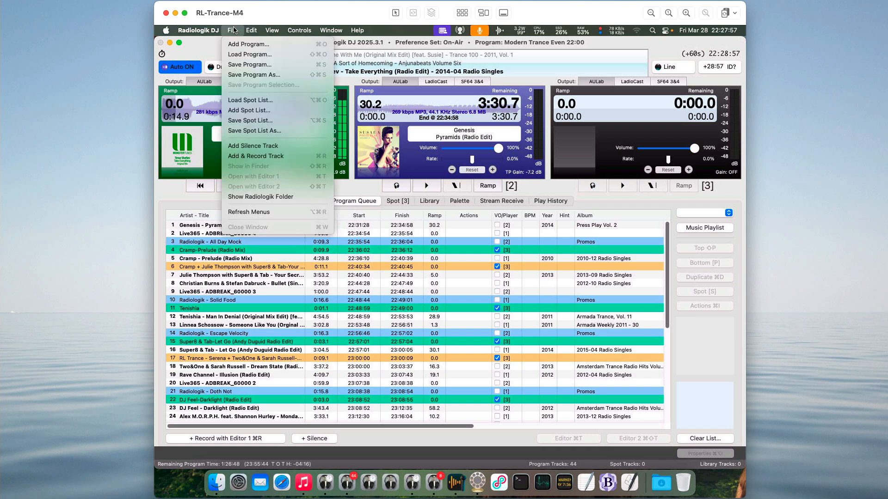
left_click(280, 198)
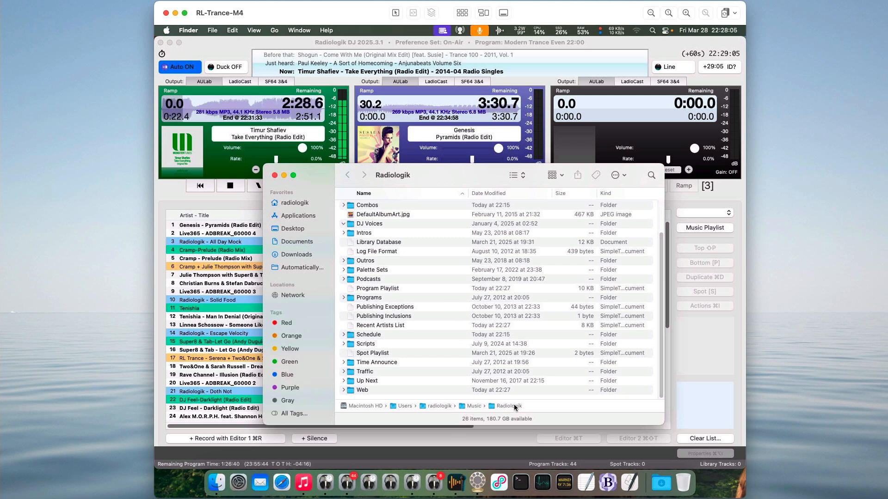
left_click(275, 175)
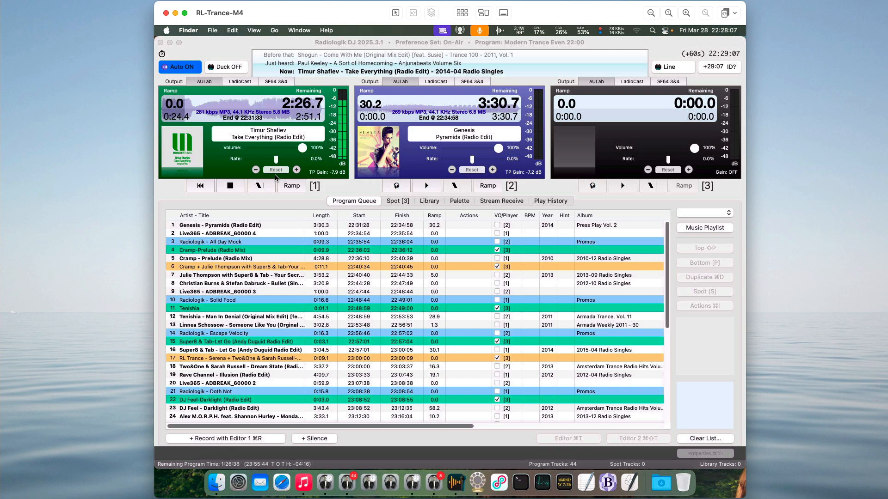
Switch to Radiologik DJ--Eighties and show its own Radiologik data folder in Finder.
left_click(437, 485)
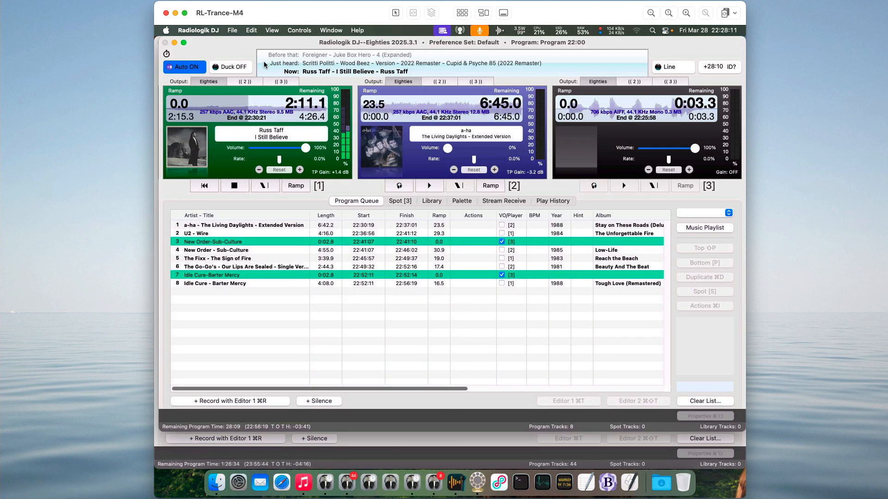
left_click(232, 30)
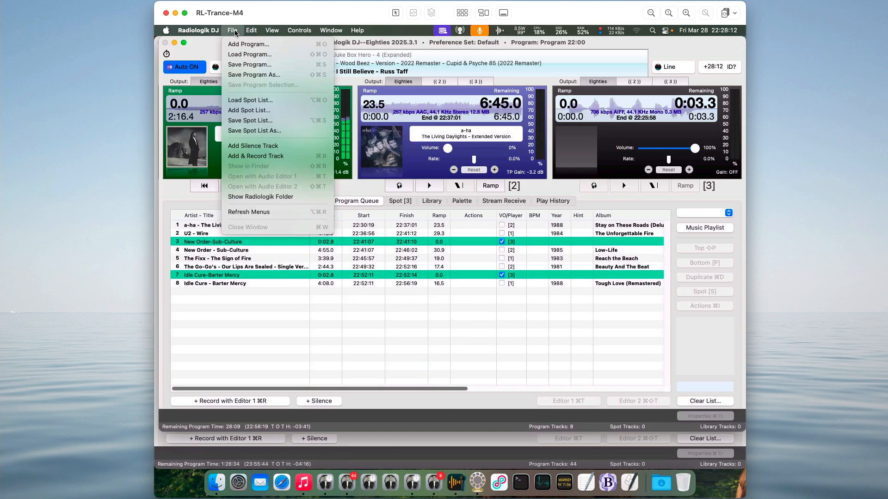
left_click(277, 197)
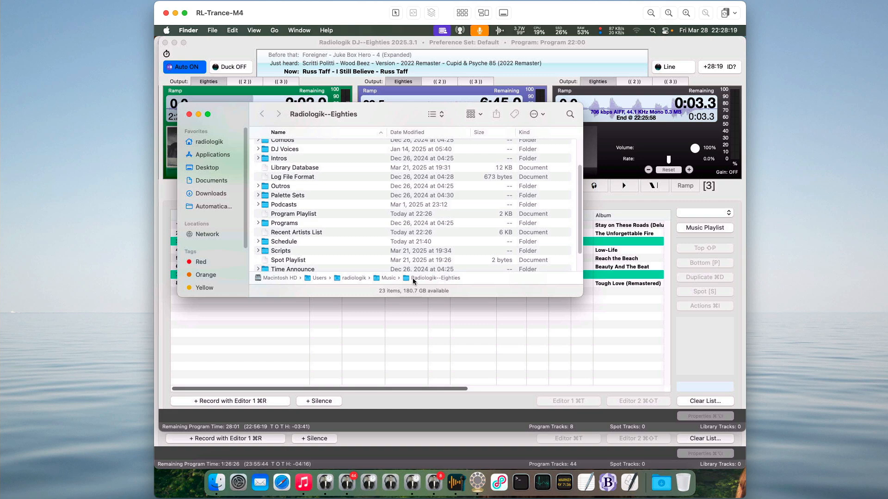
Open the enclosing Music folder, point out the Radiologik, Radiologik--Eighties and Radiologik--Home folders, and close the window.
double_click(395, 278)
left_click_drag(366, 118, 478, 190)
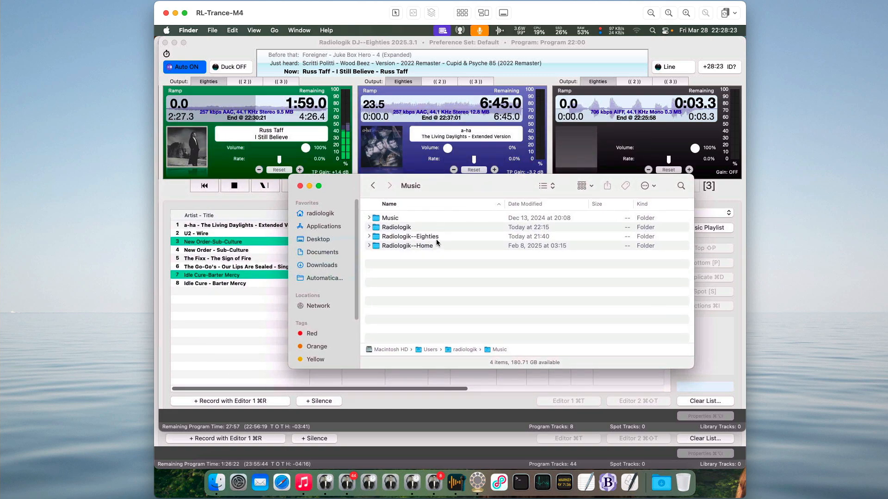
left_click(420, 227)
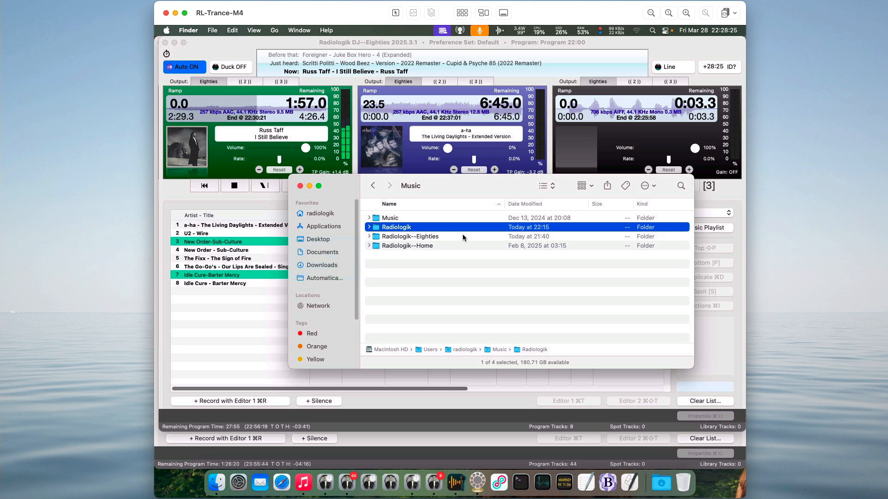
left_click(462, 235)
left_click(460, 248)
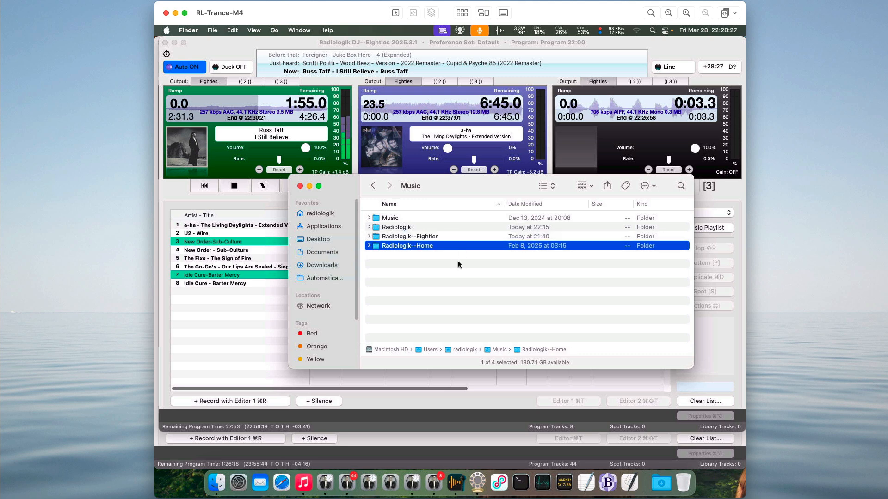
left_click(300, 186)
left_click(372, 350)
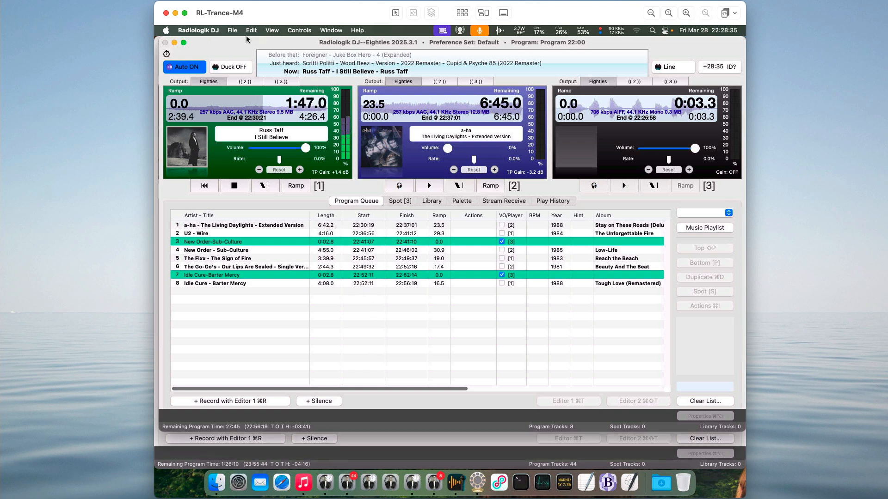
left_click(196, 32)
left_click(197, 33)
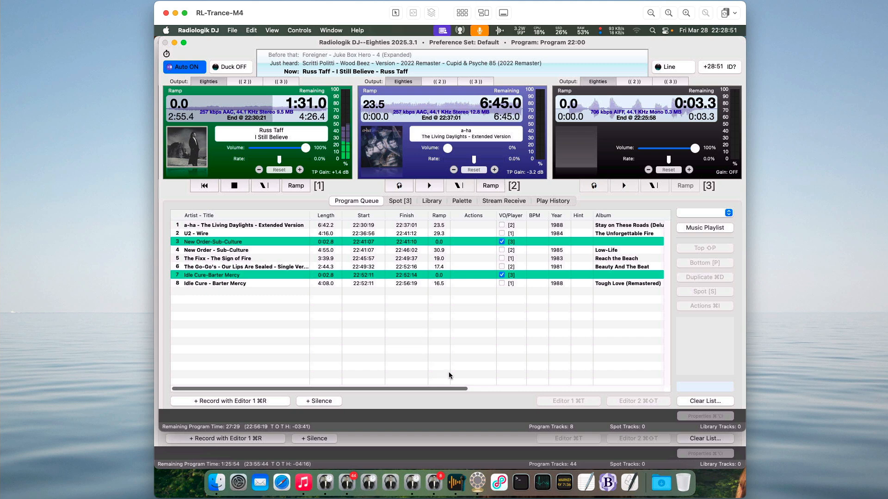
Switch to Loopback, review the routing of the Eighties, Trance and HouseStation virtual devices, and dismiss the app.
left_click(499, 482)
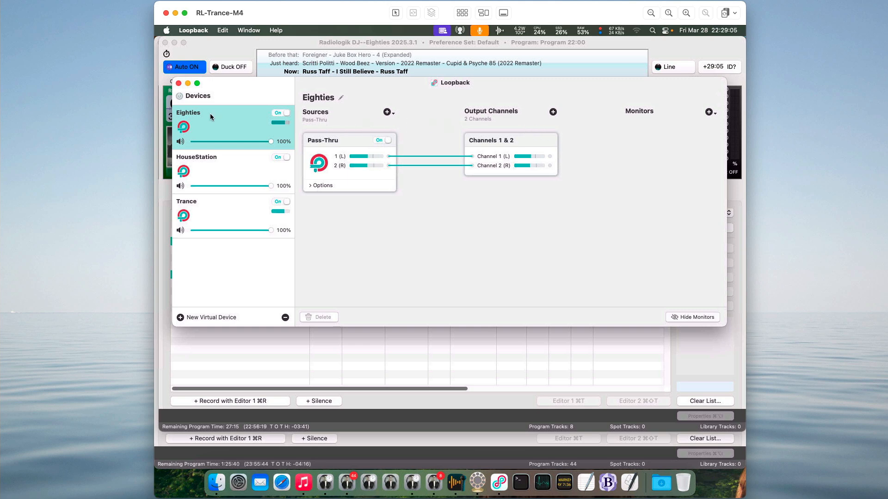
left_click(223, 204)
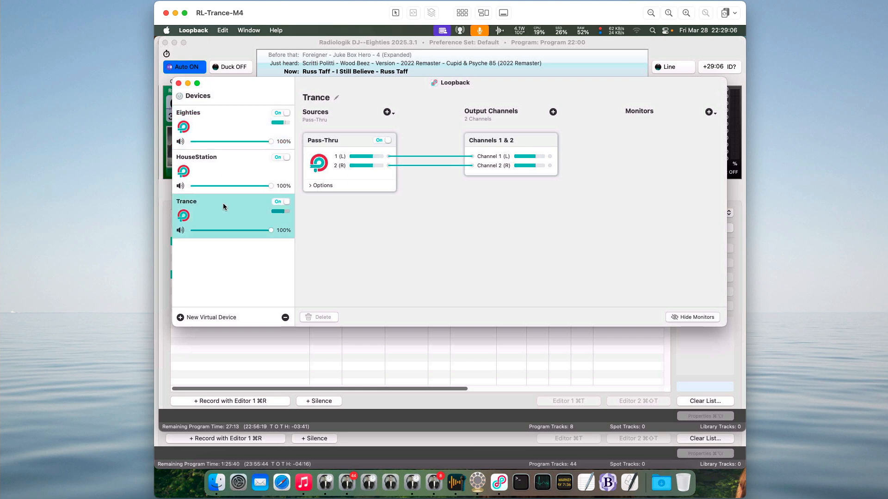
left_click(227, 167)
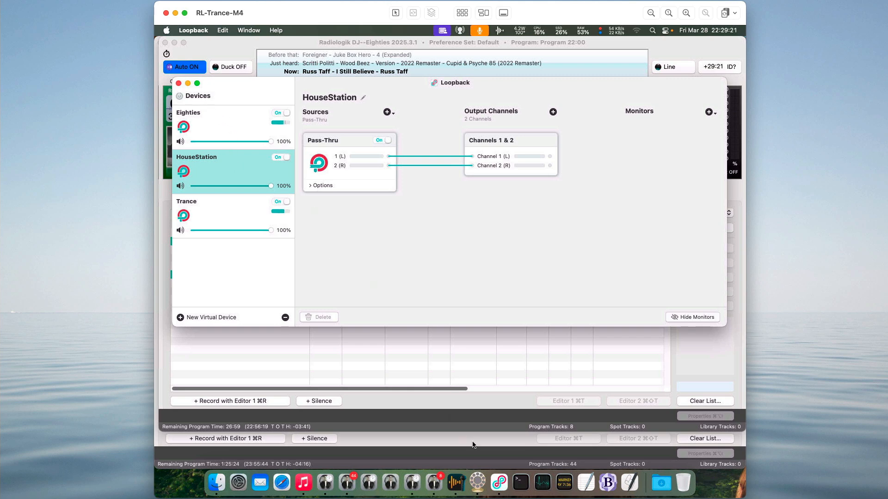
right_click(499, 482)
left_click(506, 451)
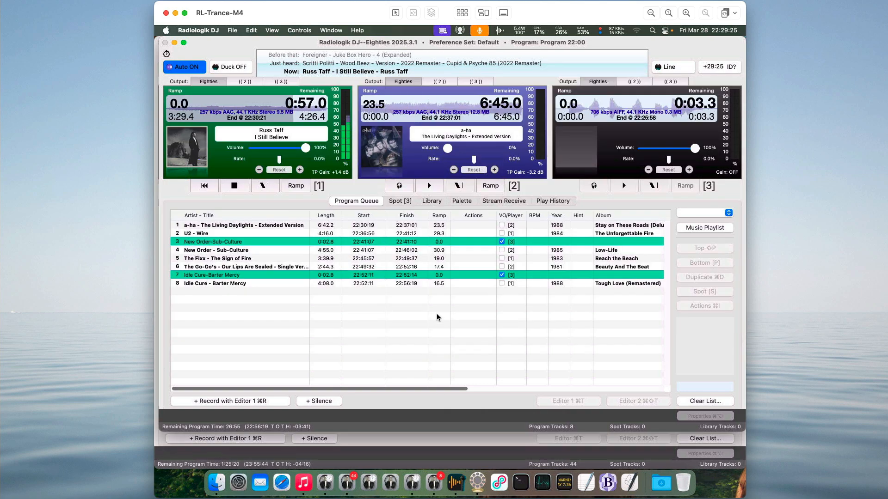
Review the Audio I/O output assignments in the Radiologik DJ--Eighties settings and close the settings.
key("super+comma")
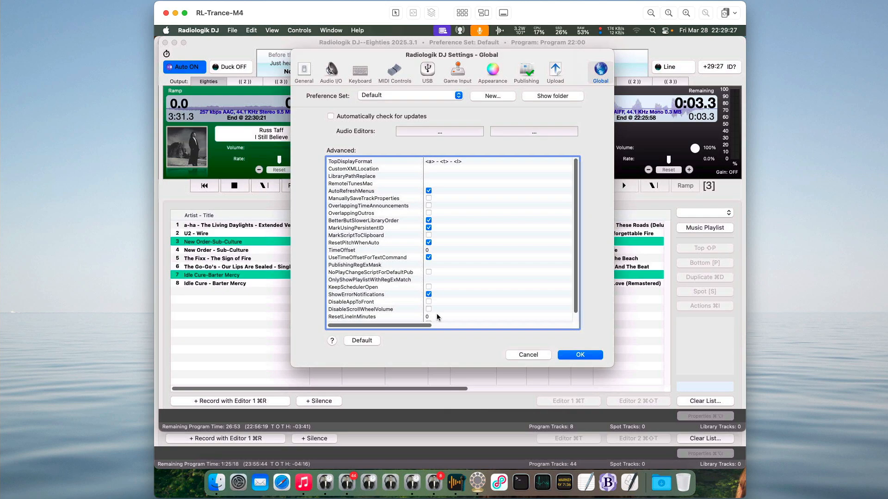
left_click(331, 71)
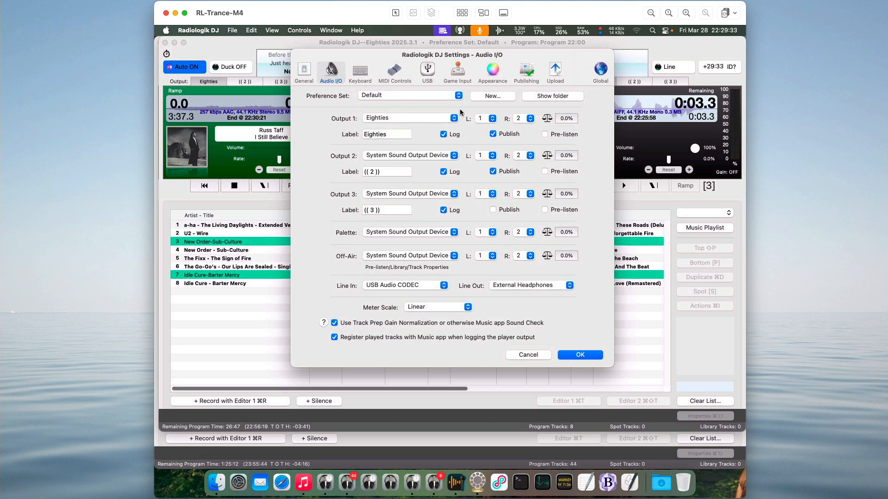
left_click(591, 356)
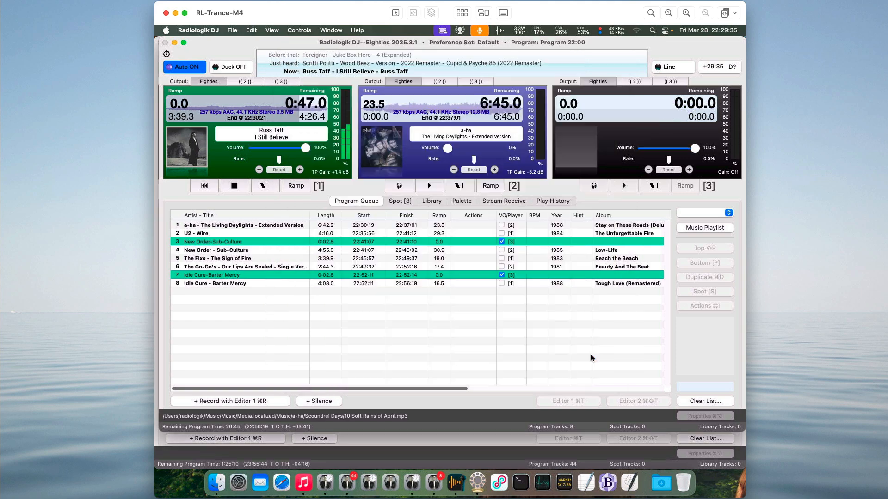
Switch to the Modern Trance Radiologik DJ window, review its Audio I/O output assignments, and close the settings.
left_click(423, 444)
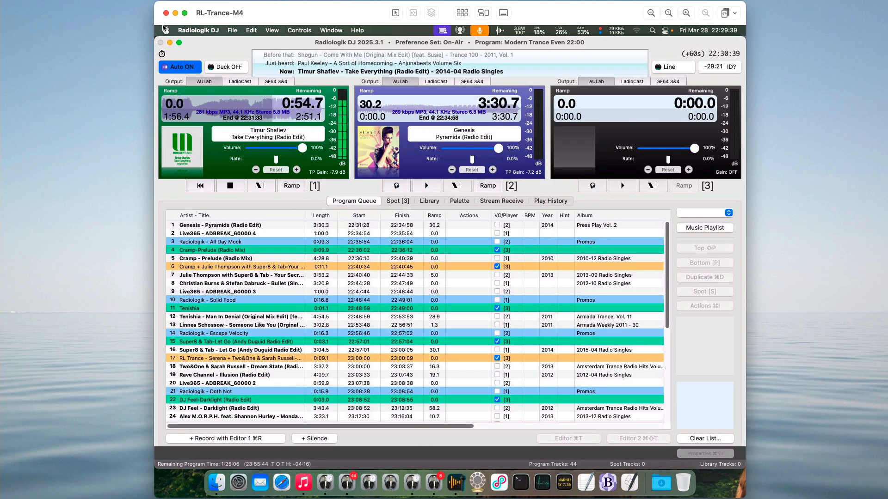
left_click(196, 30)
left_click(202, 96)
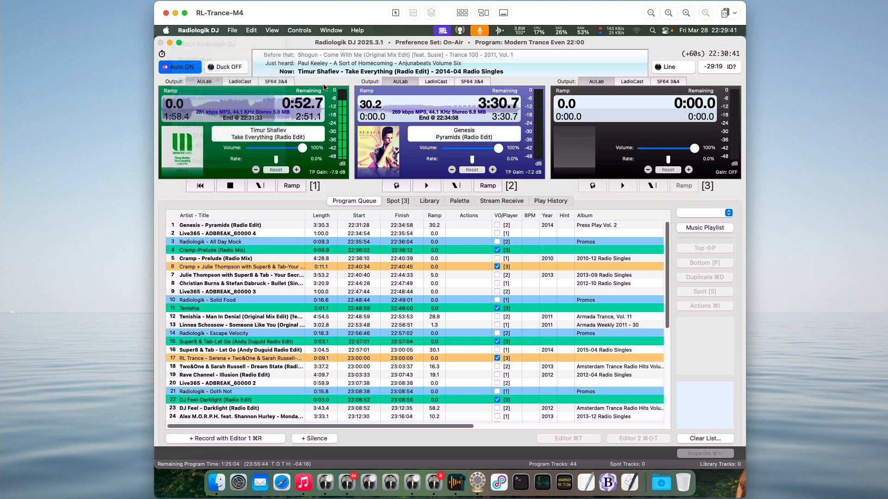
left_click(330, 74)
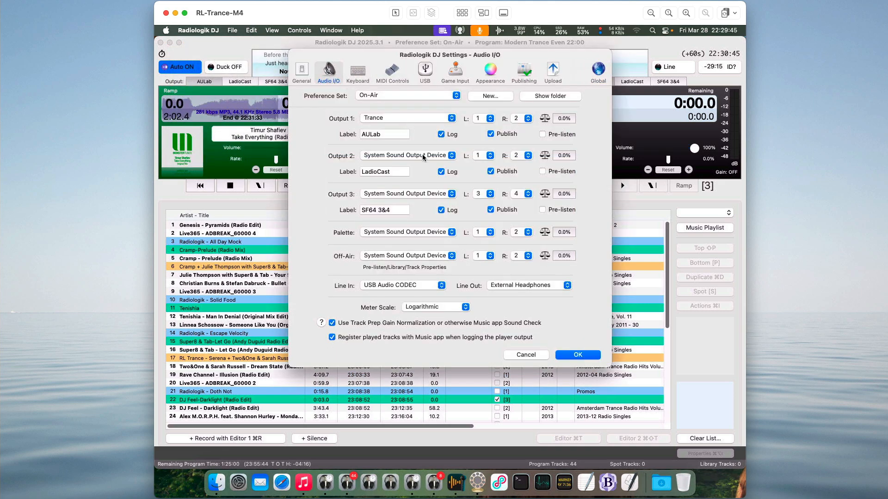
left_click(595, 357)
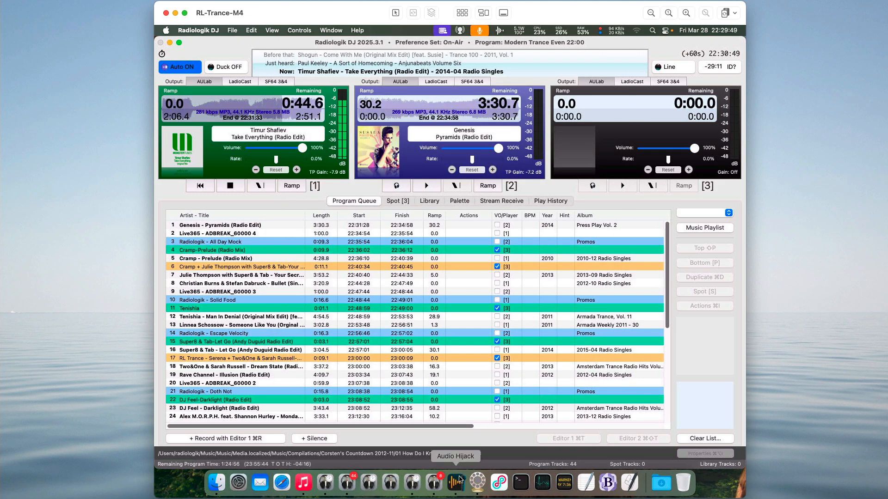
Switch to Audio Hijack and examine the Eighties, House Station, Radiologik Trance and WFEL entries in the session list.
left_click(458, 483)
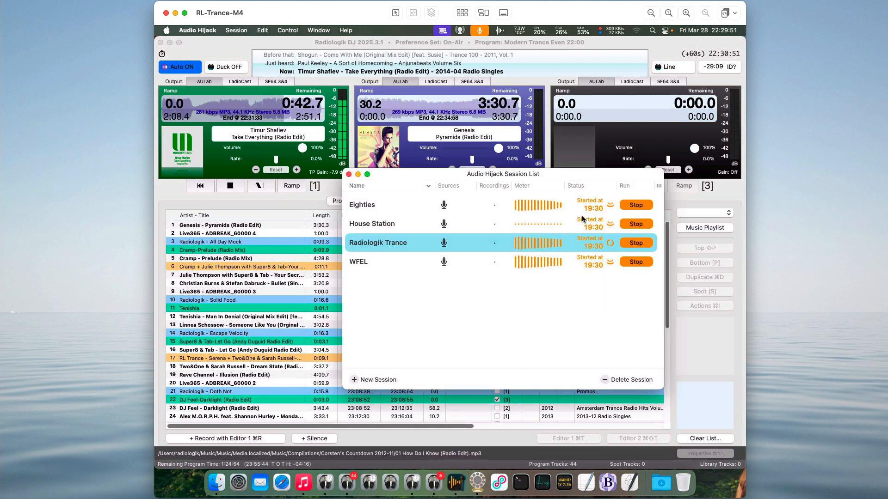
left_click(481, 307)
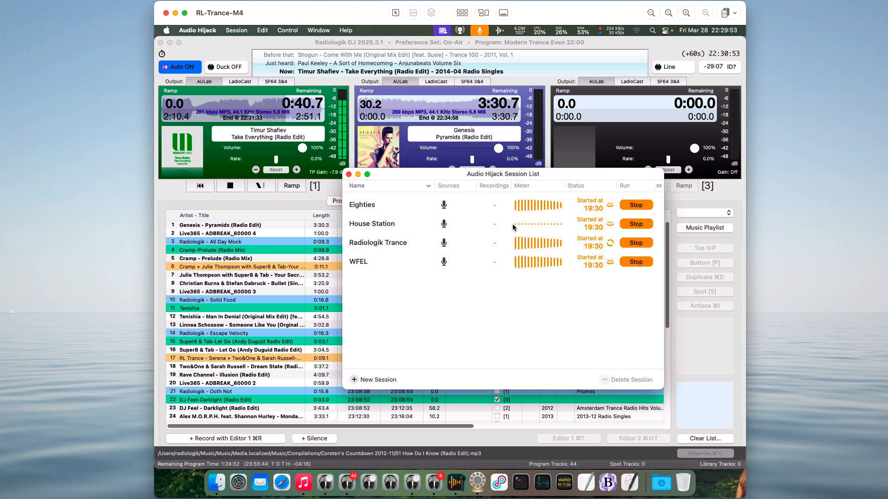
left_click(385, 264)
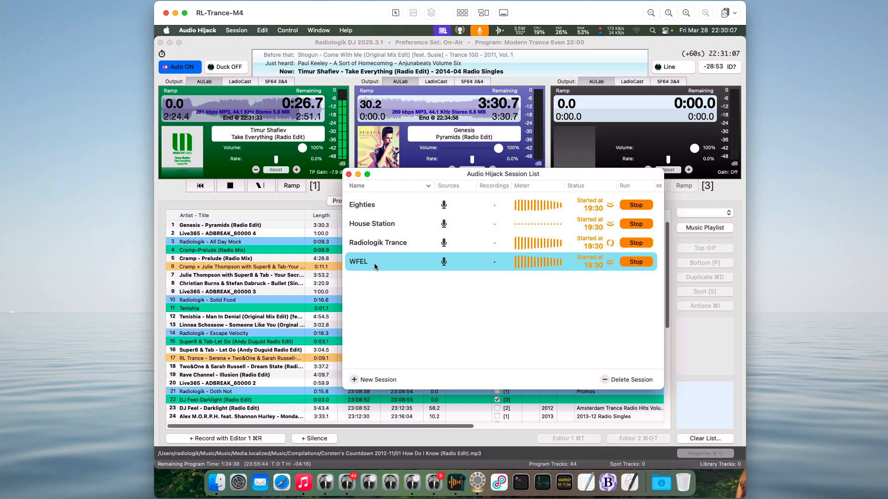
left_click(394, 282)
left_click(392, 206)
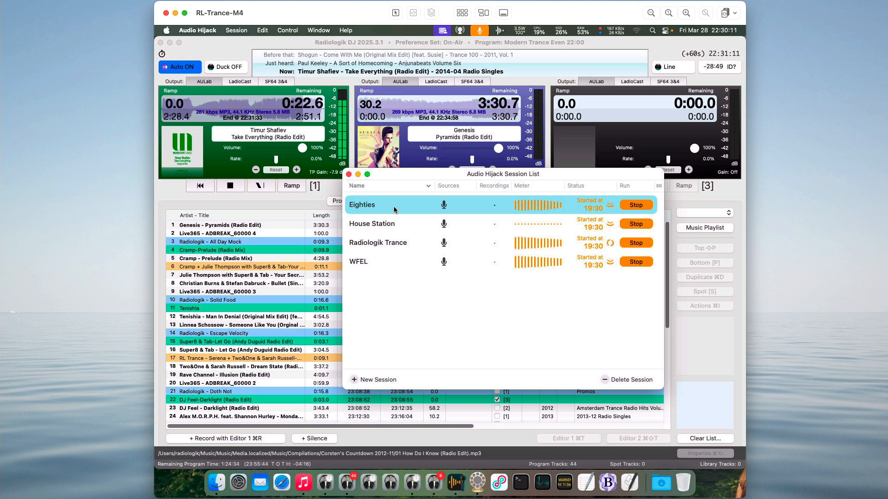
left_click(388, 244)
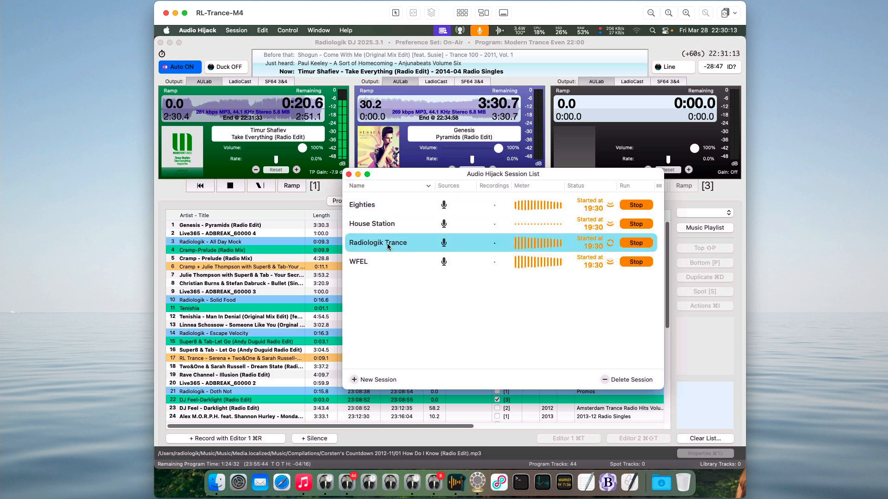
left_click(385, 262)
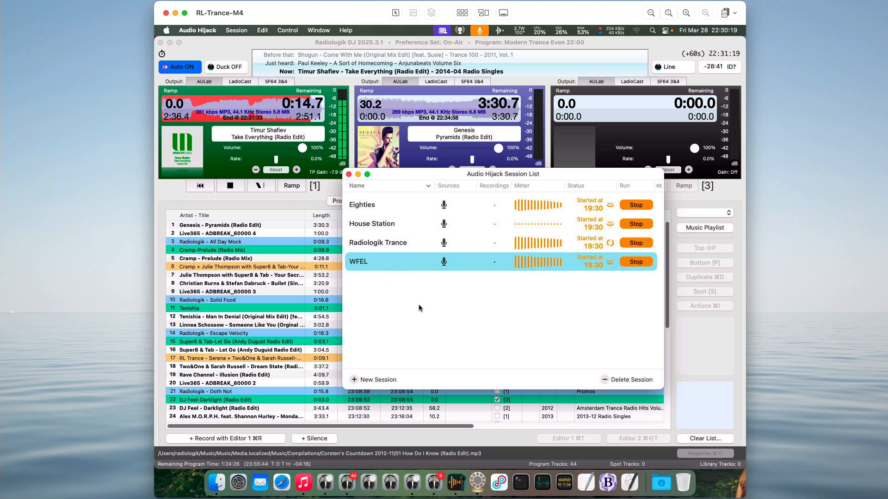
left_click(403, 292)
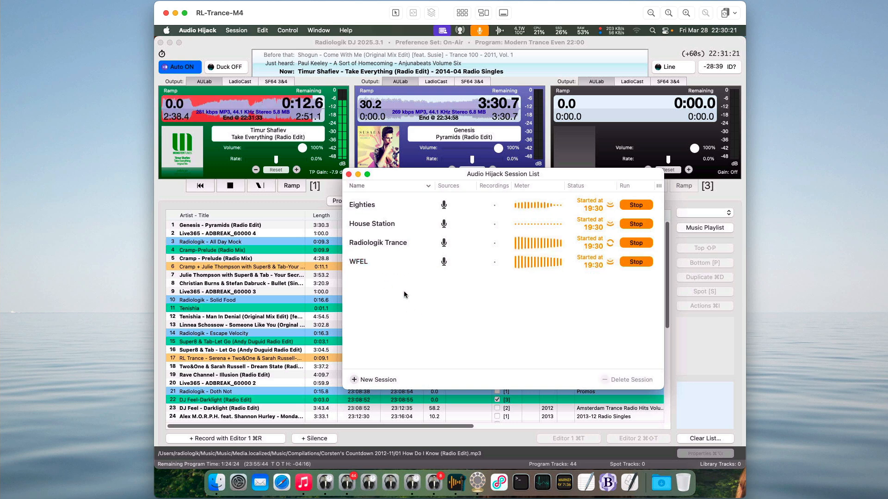
Open the Eighties session to view its audio chain from input device to broadcast.
left_click(390, 208)
double_click(390, 208)
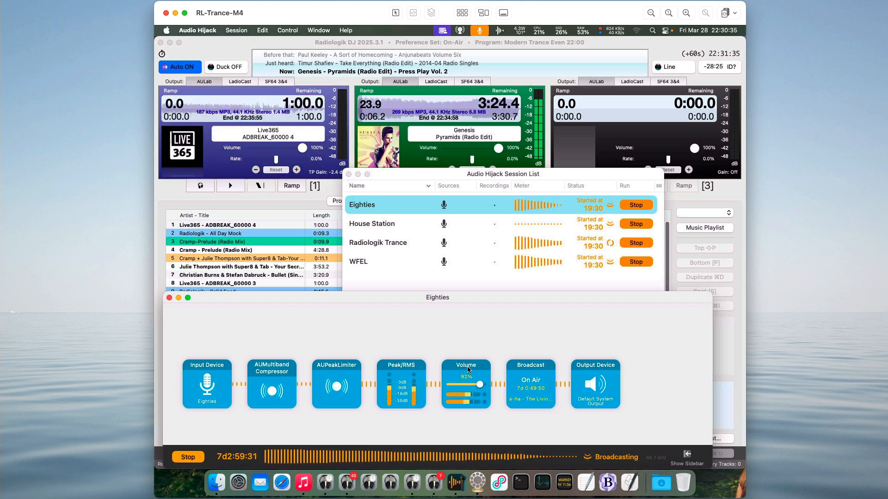
Open the Eighties session's Broadcast block and examine its metadata and the available track title sources.
left_click(536, 383)
left_click(537, 383)
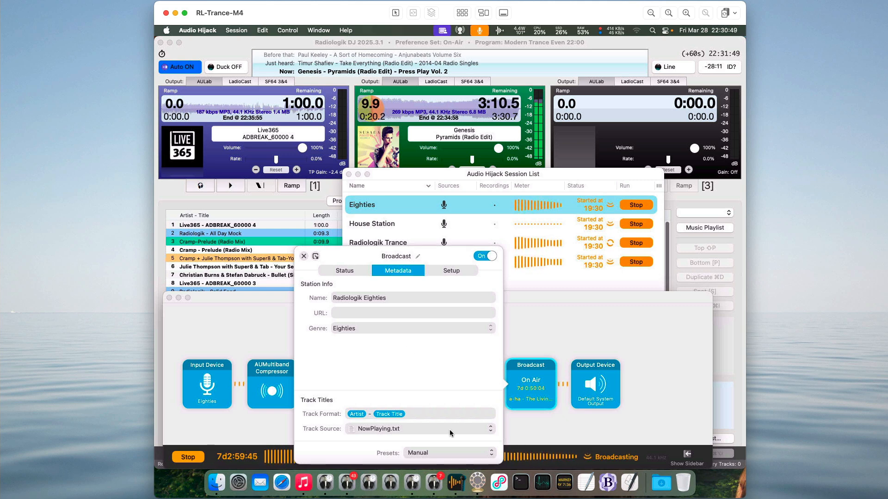
left_click(489, 429)
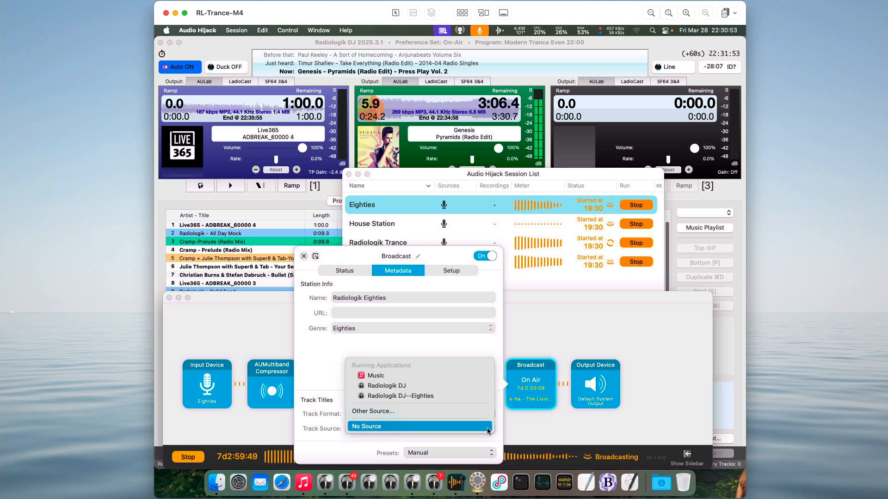
left_click(436, 410)
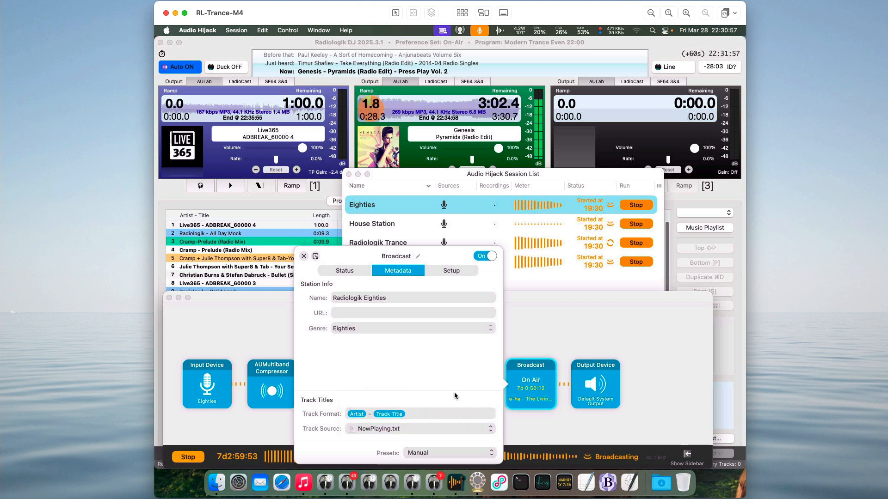
Browse for another track source to NowPlaying.txt in Library/Application Support/Radiologik--Eighties, inspect the file, and cancel the selection.
left_click(400, 434)
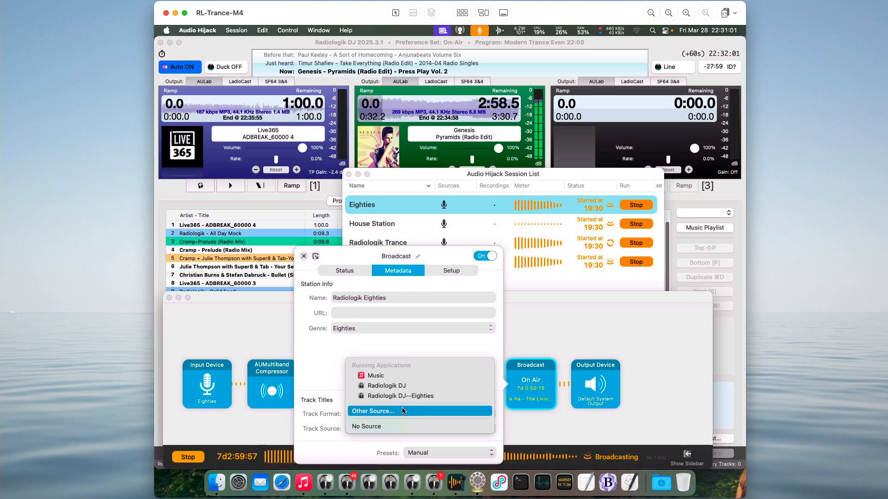
left_click(402, 411)
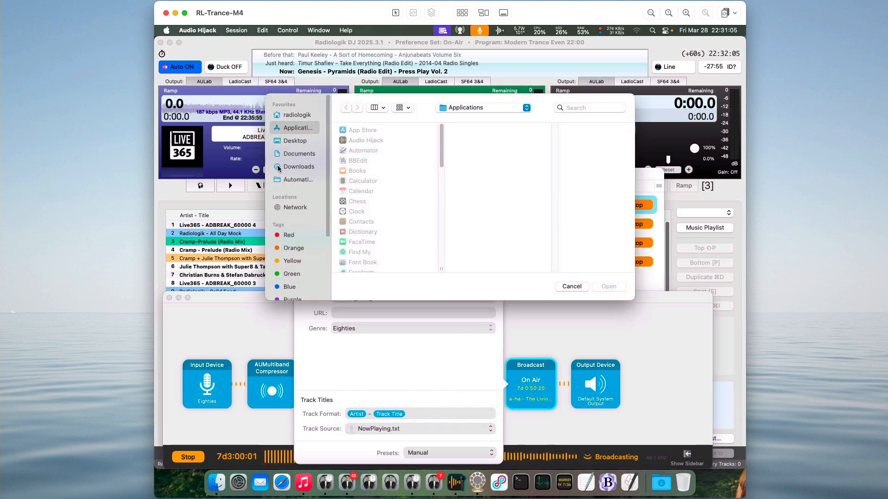
left_click(299, 116)
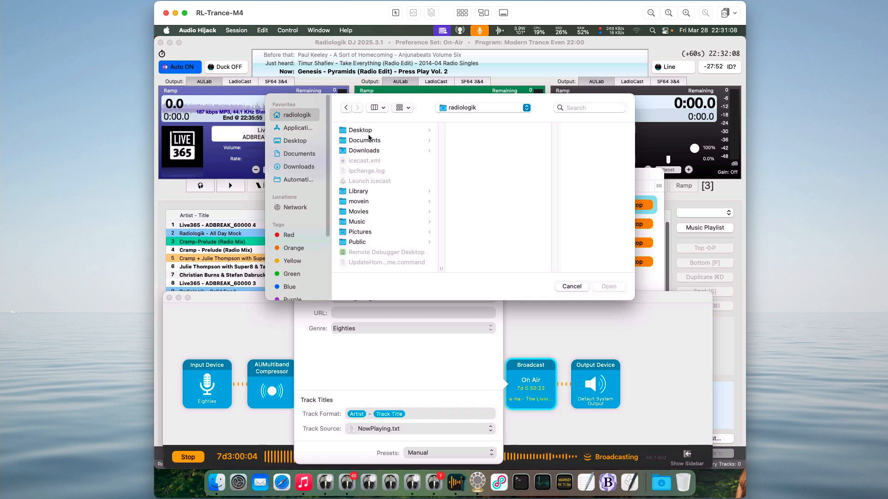
left_click(375, 192)
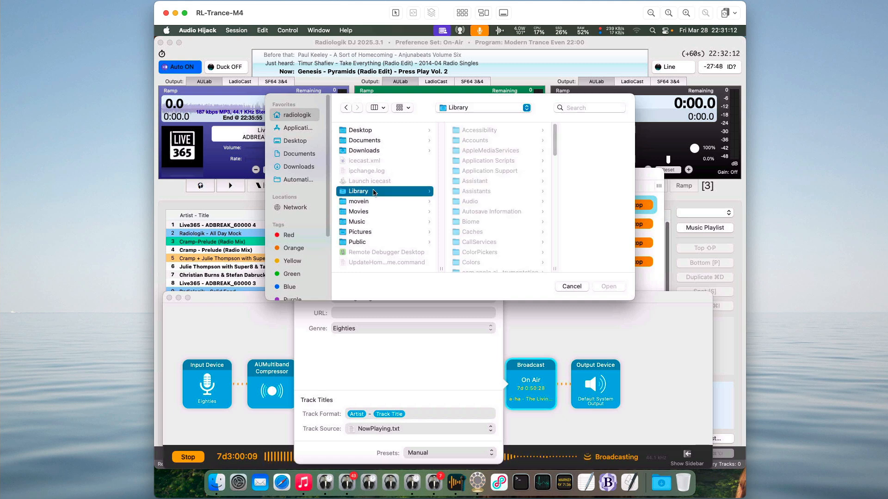
left_click(509, 172)
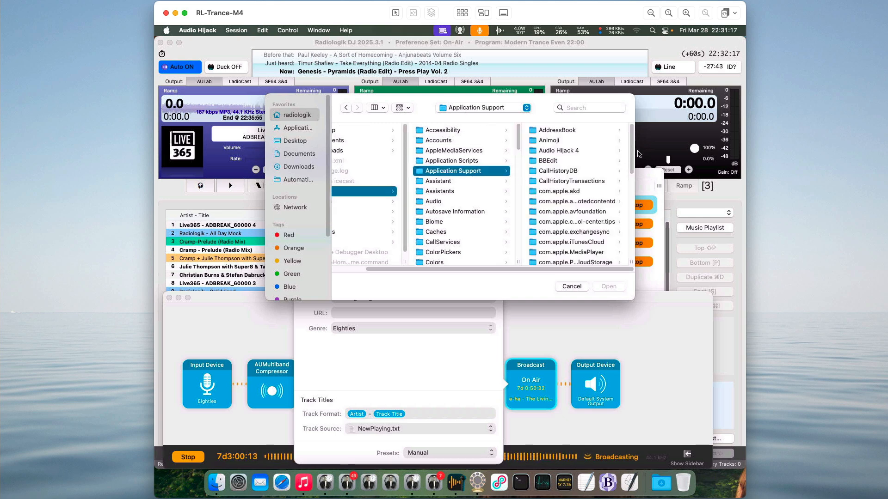
left_click_drag(631, 155, 629, 232)
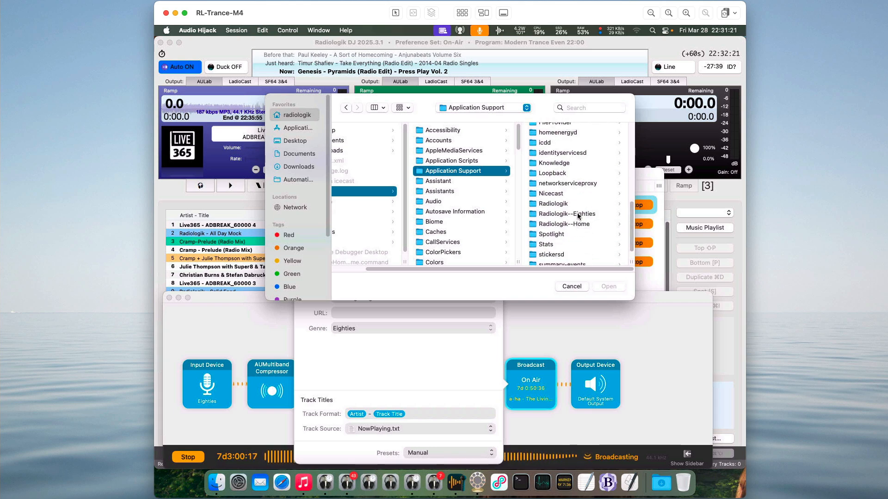
left_click(578, 214)
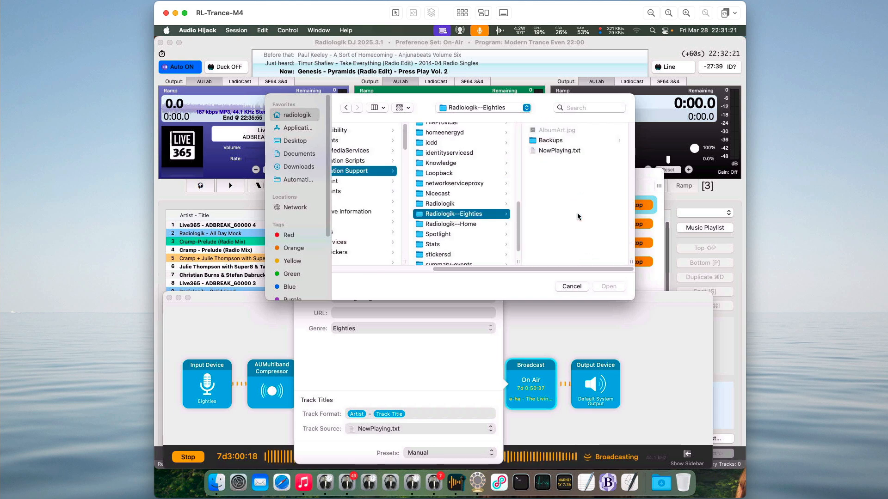
left_click(568, 152)
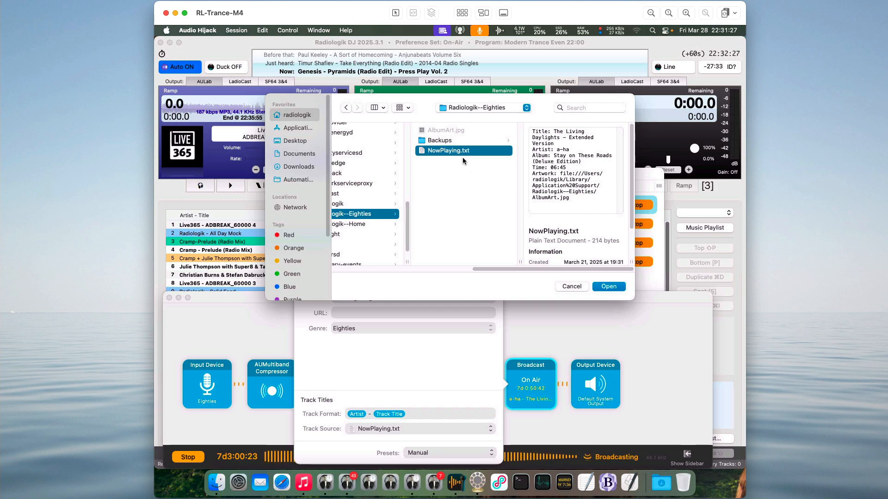
left_click(577, 287)
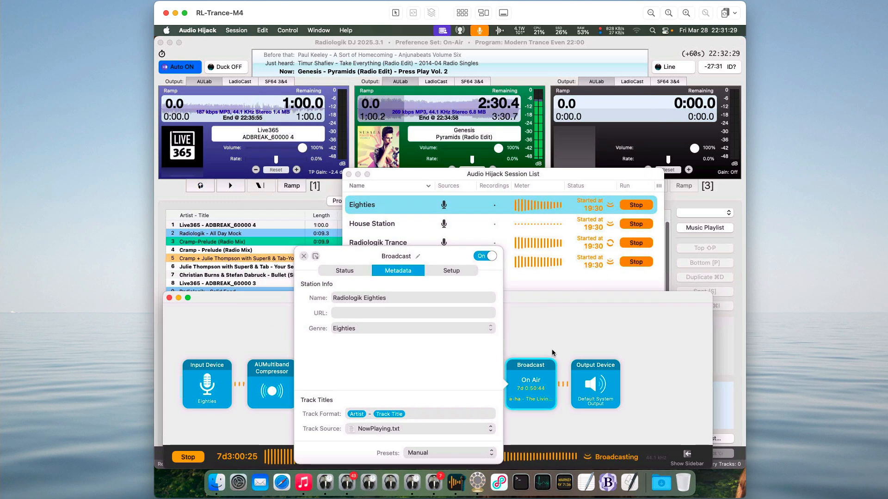
Switch to the Modern Trance Radiologik DJ window, review the Apps & Services publishing settings for Audio Hijack, and cancel the settings.
left_click(536, 46)
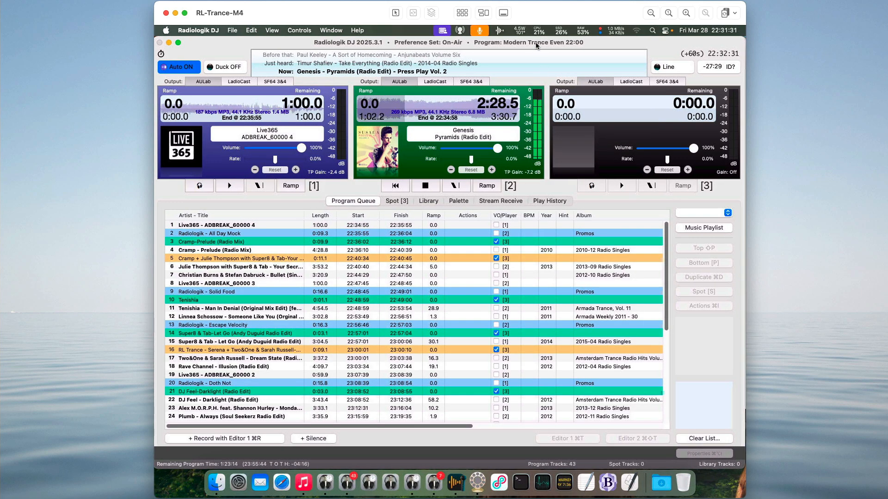
left_click(185, 33)
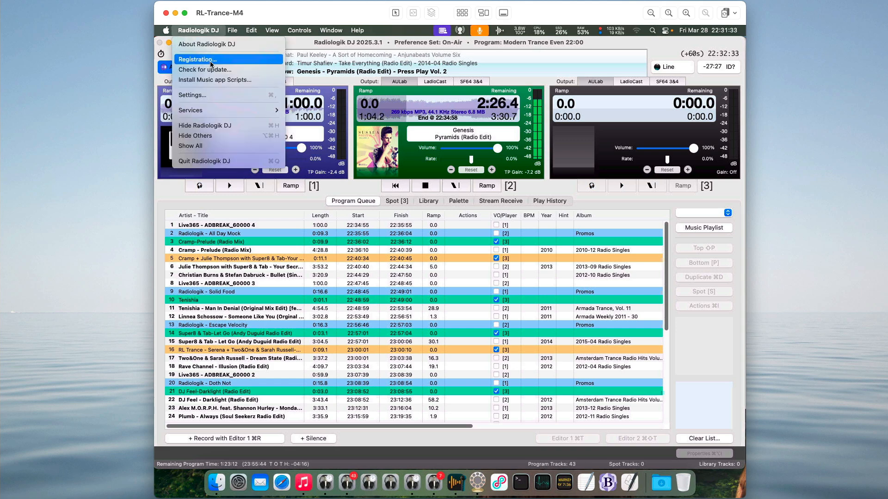
left_click(203, 95)
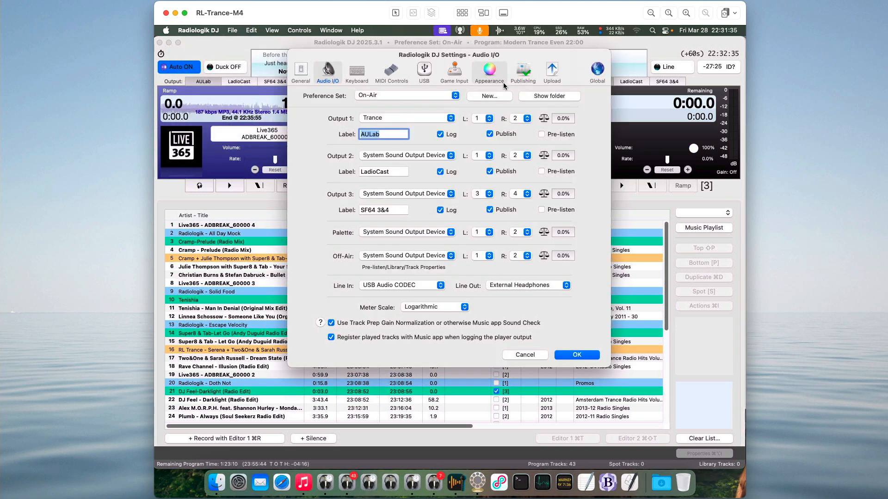
left_click(522, 71)
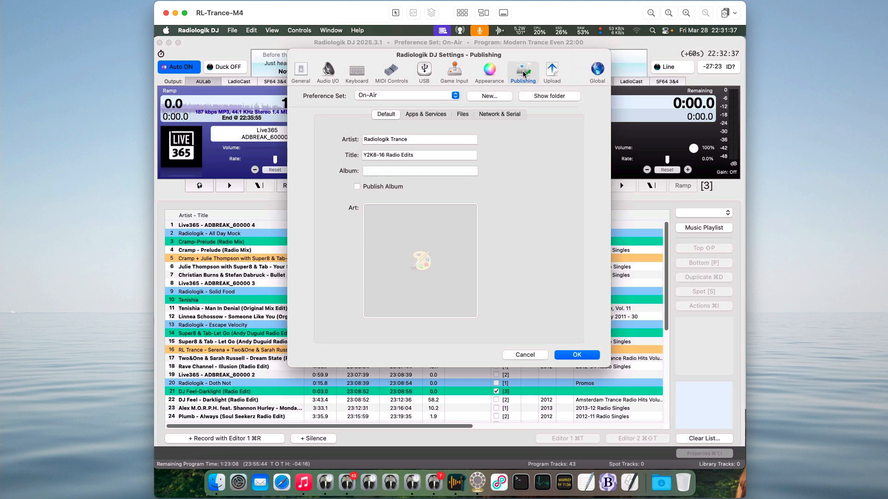
left_click(429, 116)
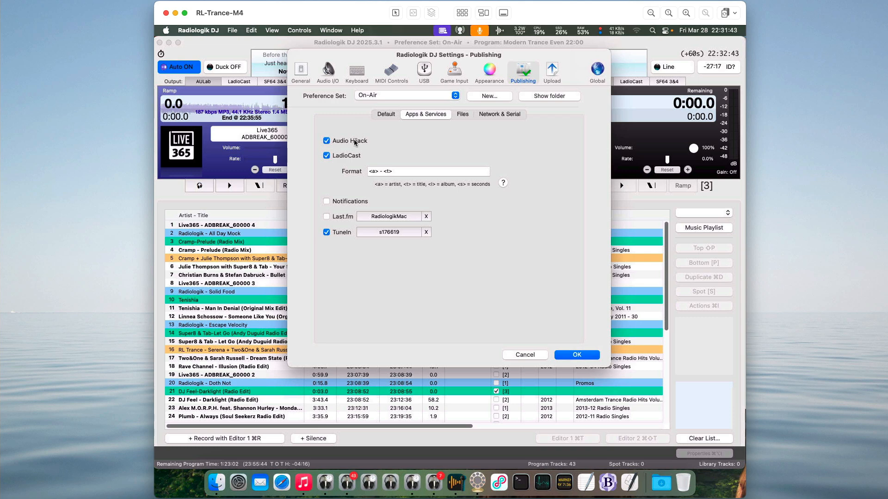
left_click(543, 353)
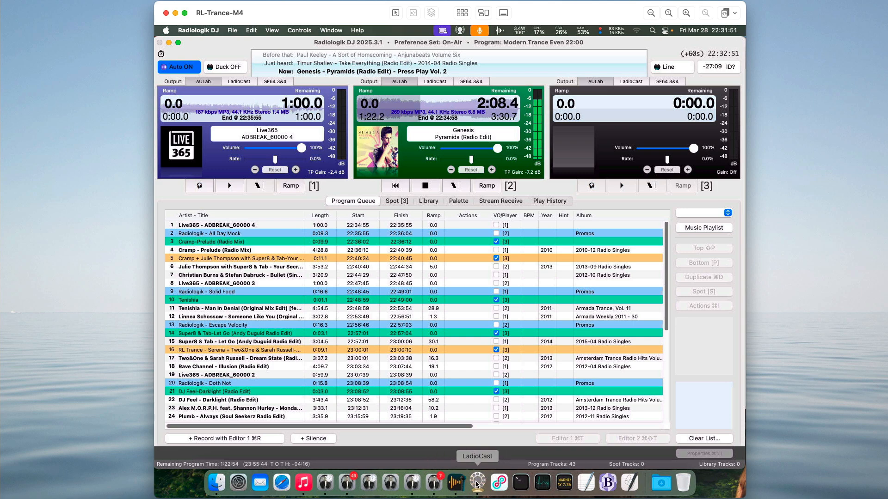
Return to Audio Hijack, close the Eighties session, and open the Radiologik Trance session to view its audio chain.
left_click(456, 483)
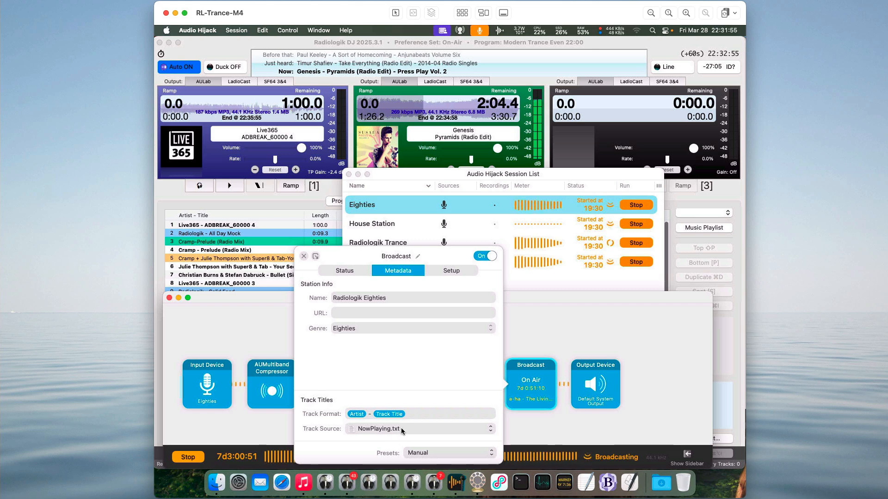
left_click(303, 257)
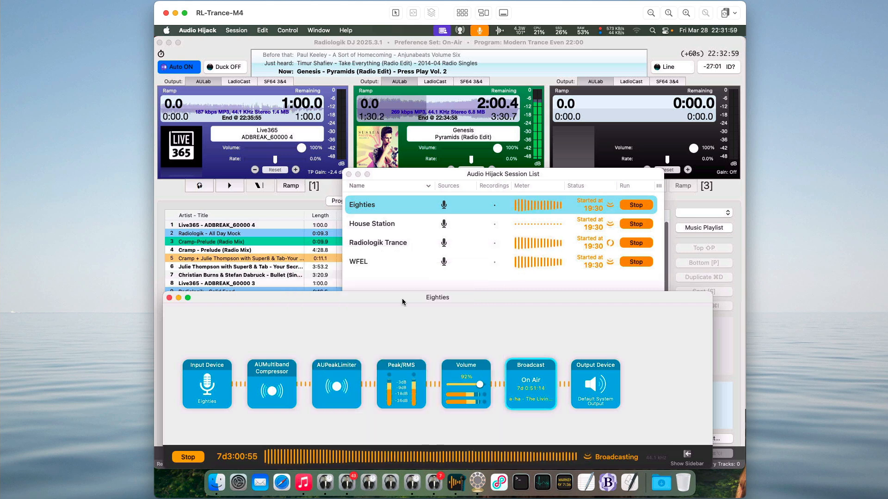
left_click(169, 298)
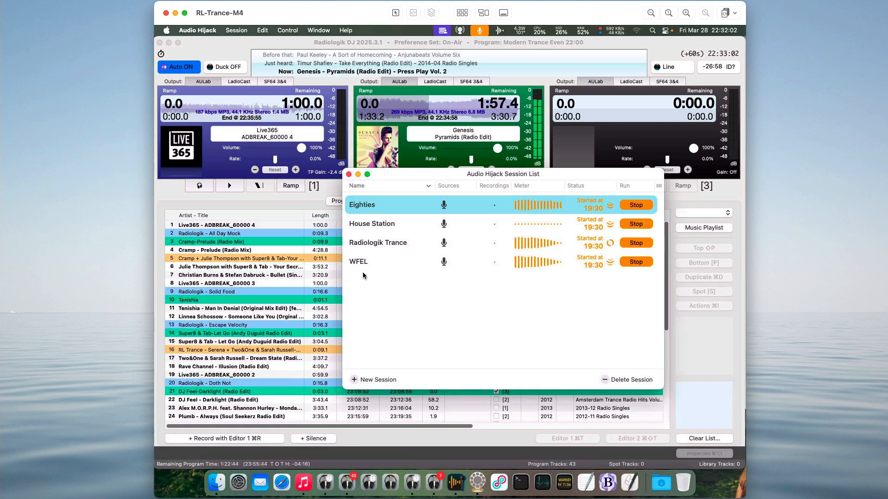
double_click(401, 244)
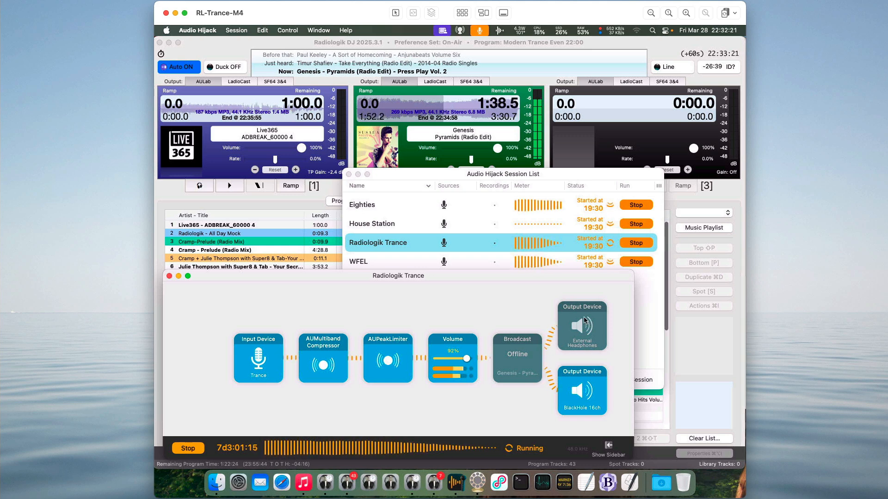
Compare the output devices in the Eighties and Radiologik Trance session chains, closing both session windows.
left_click(419, 176)
double_click(397, 204)
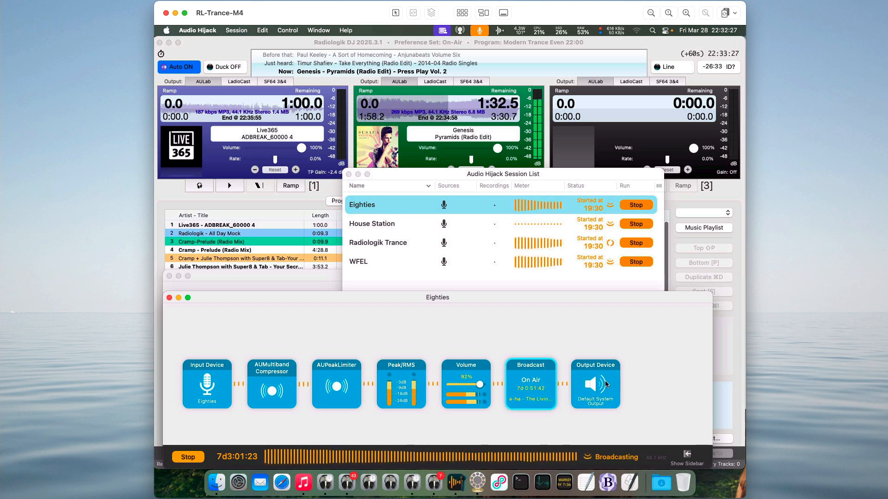
left_click(169, 297)
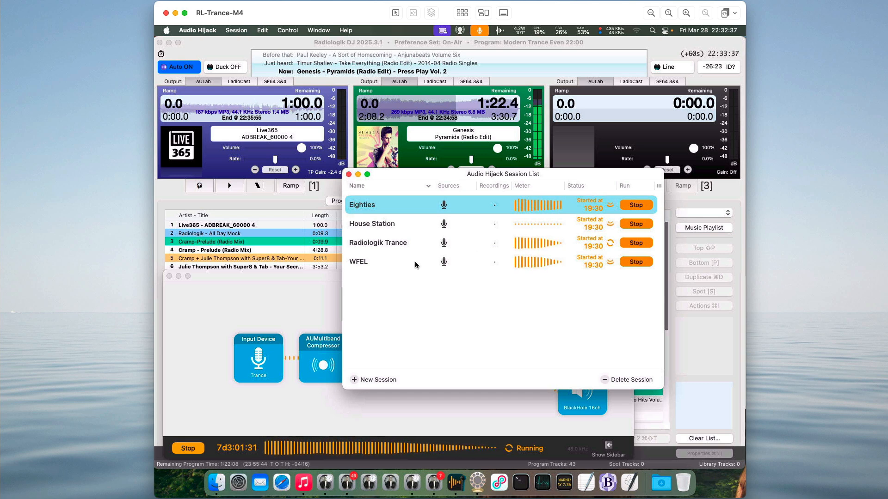
double_click(397, 244)
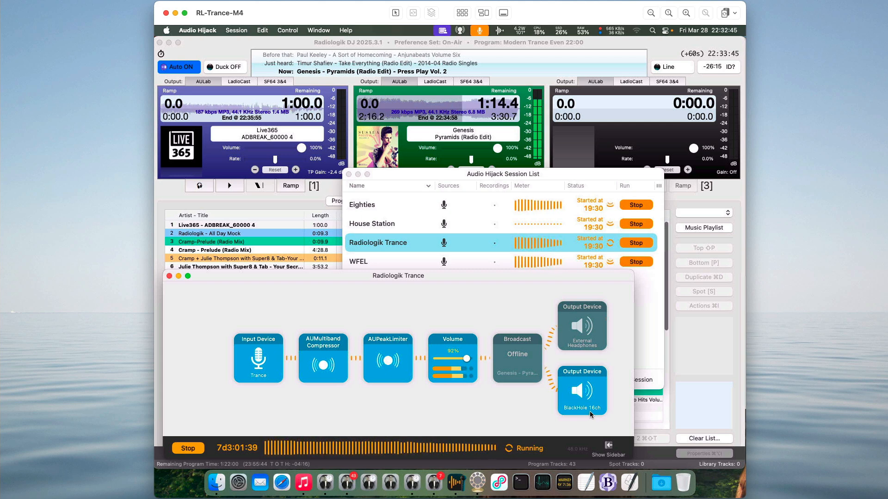
left_click(171, 276)
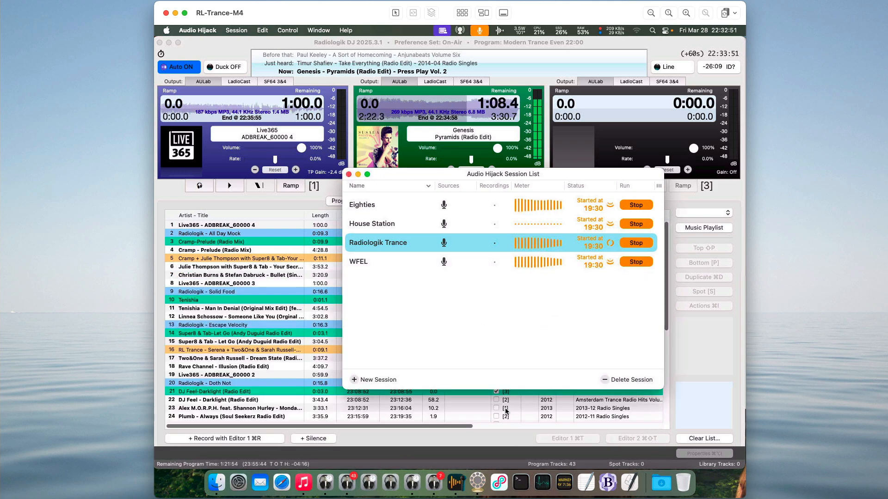
Switch to LadioCast and examine the mixer's Input 1 source and the Streamer 1 (Icecast) song metadata.
left_click(480, 481)
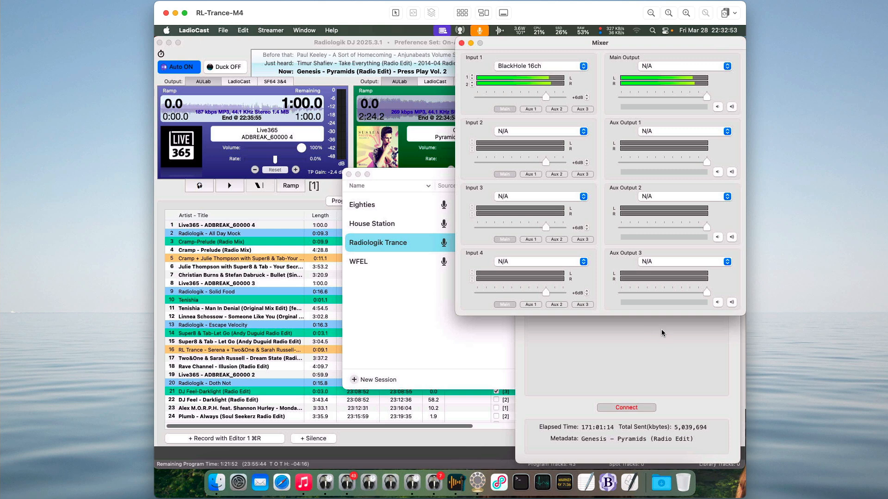
left_click(653, 359)
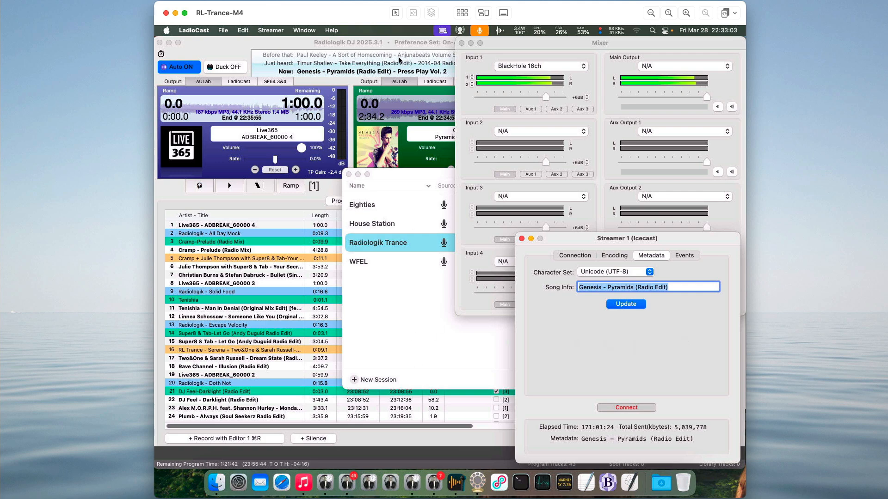
Switch to Radiologik DJ, read the Multiple Instances section of its help, and close the help window.
left_click(386, 45)
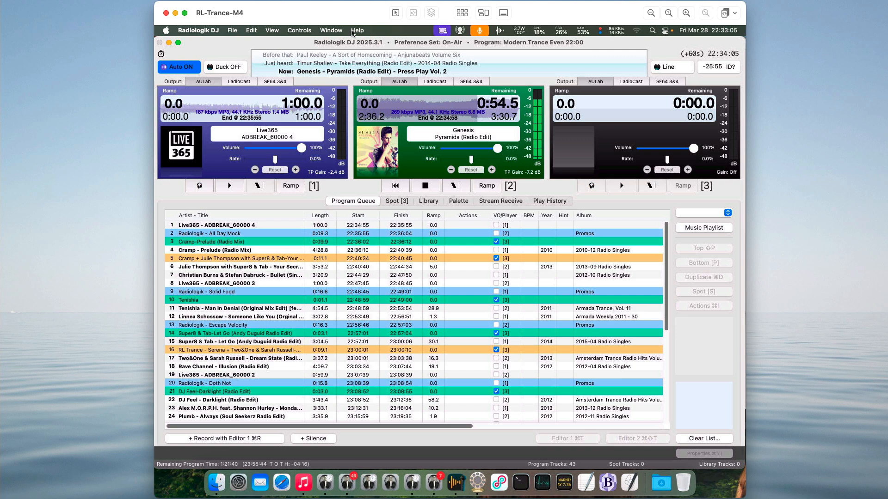
left_click(357, 31)
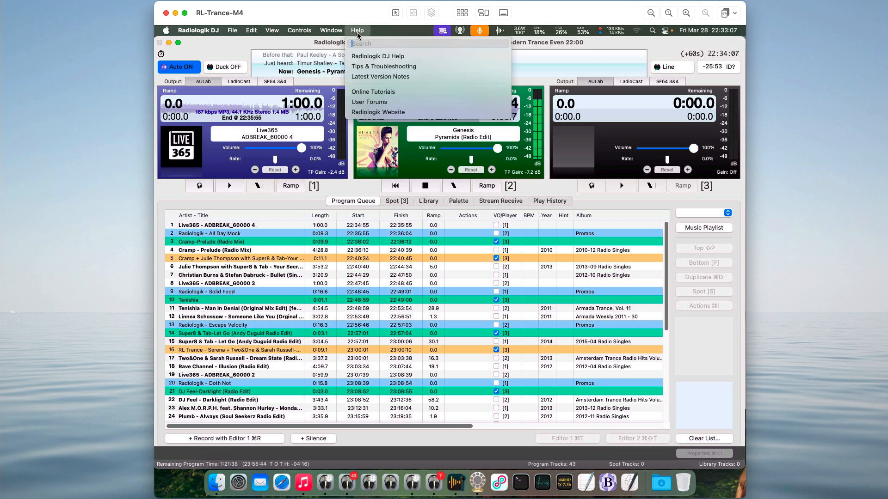
left_click(364, 55)
scroll(221, 319, "down", 8)
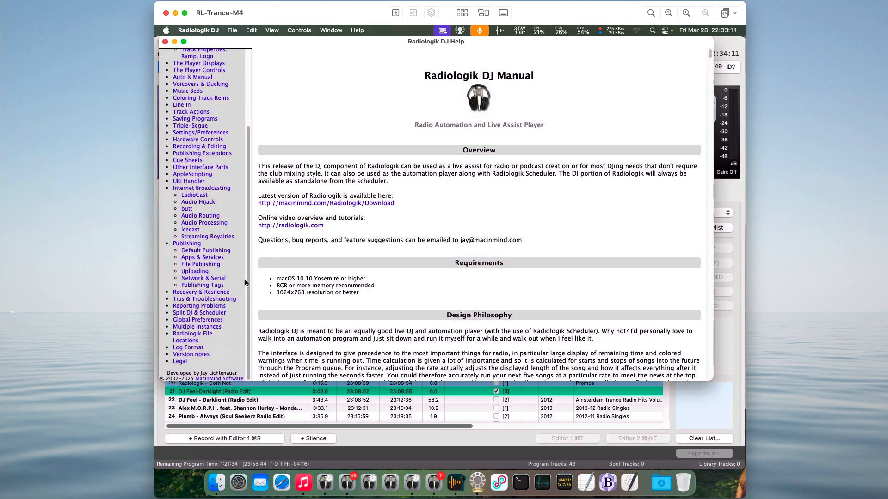
left_click(211, 328)
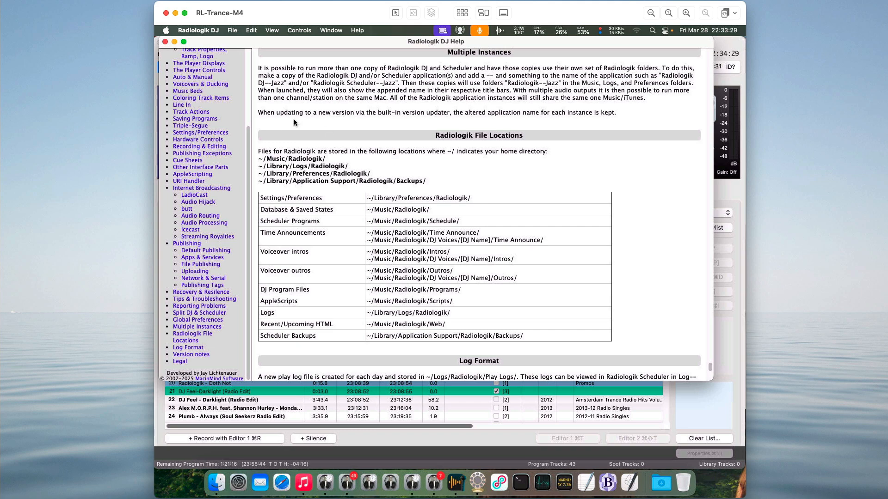
left_click(166, 42)
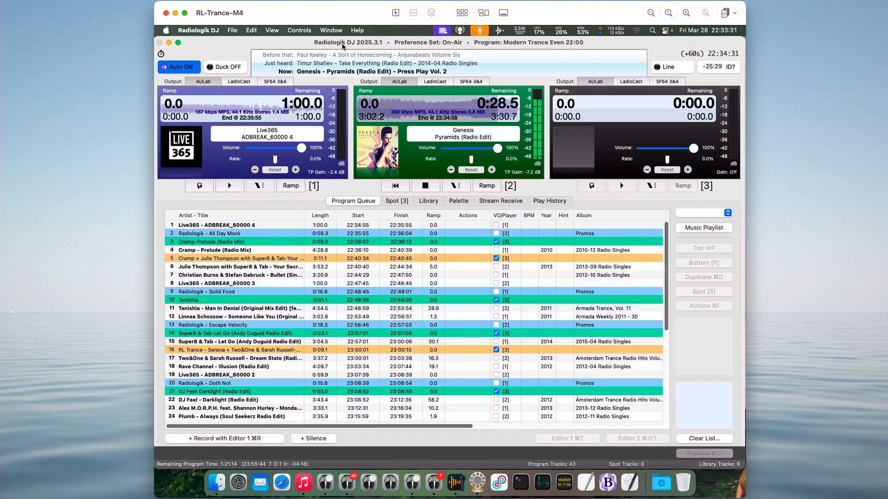